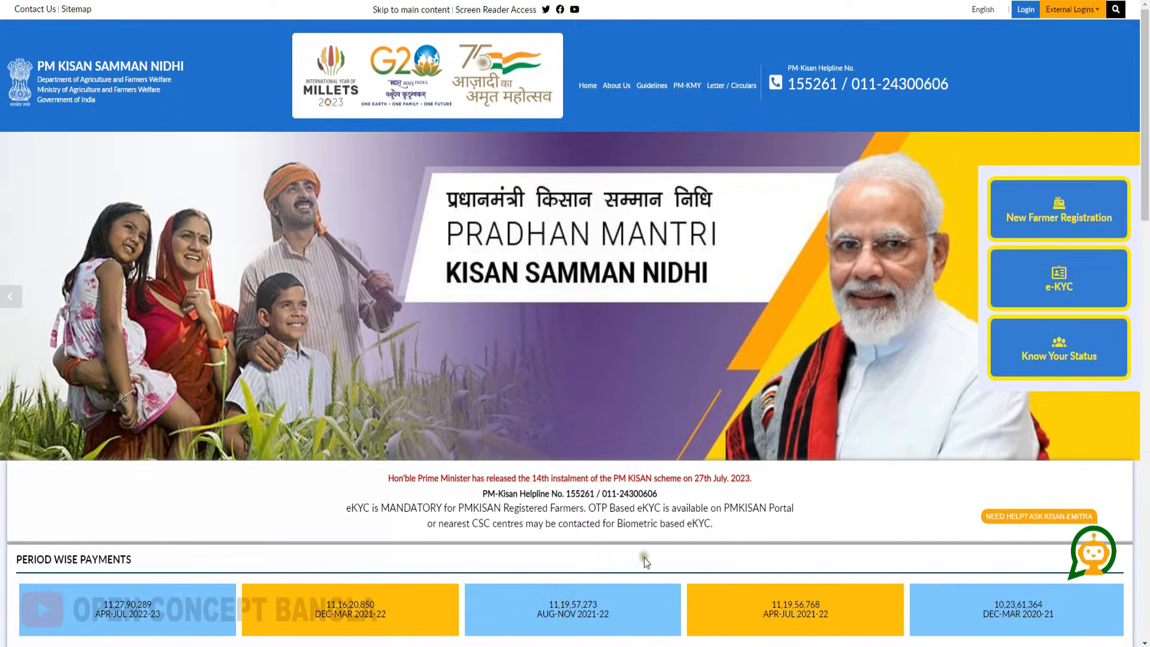
- Start a New Farmer Registration, enter the Aadhaar and mobile numbers, and choose WEST BENGAL as state
left_click(1059, 218)
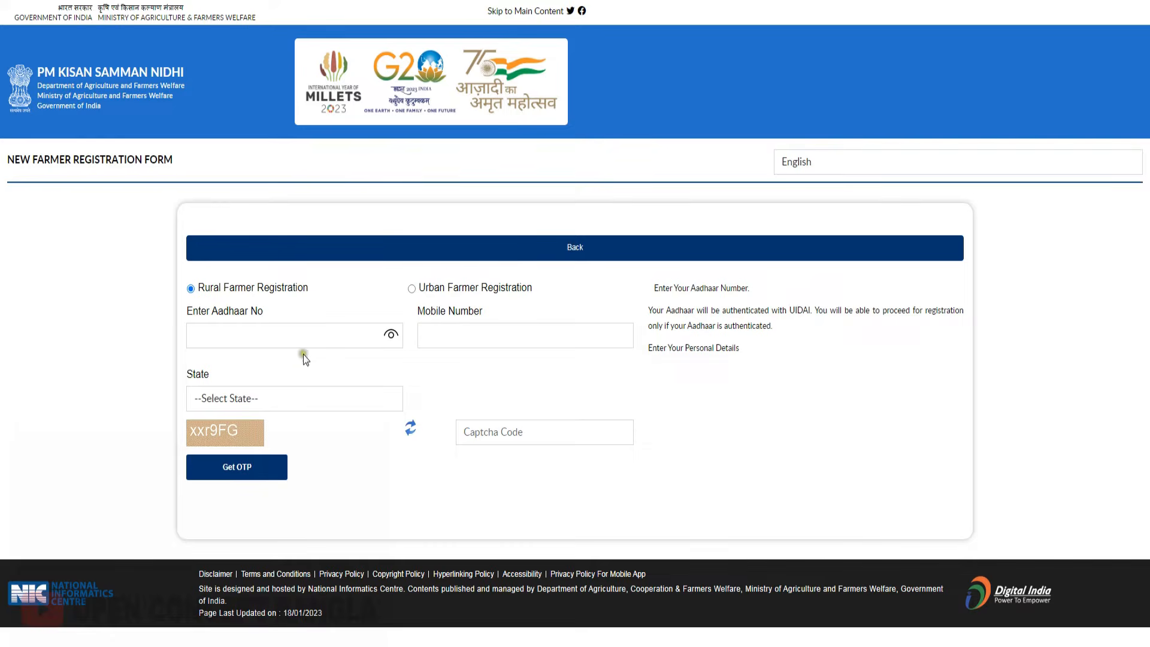
left_click(207, 336)
left_click(247, 399)
scroll(249, 377, "down", 5)
left_click(248, 379)
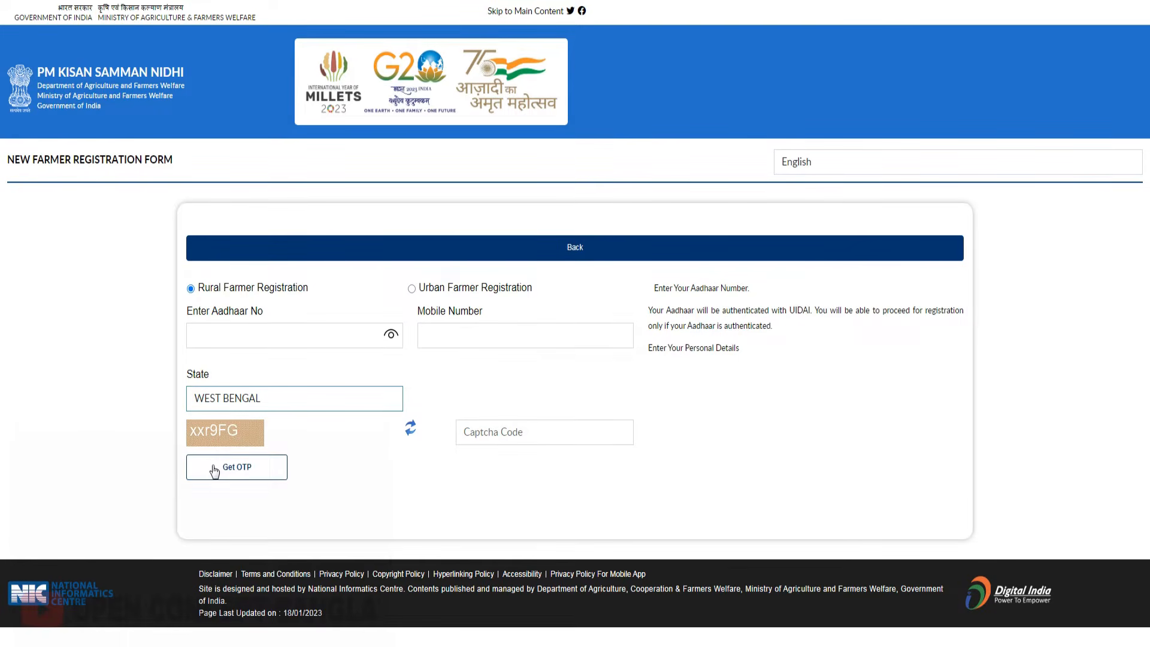
type("22")
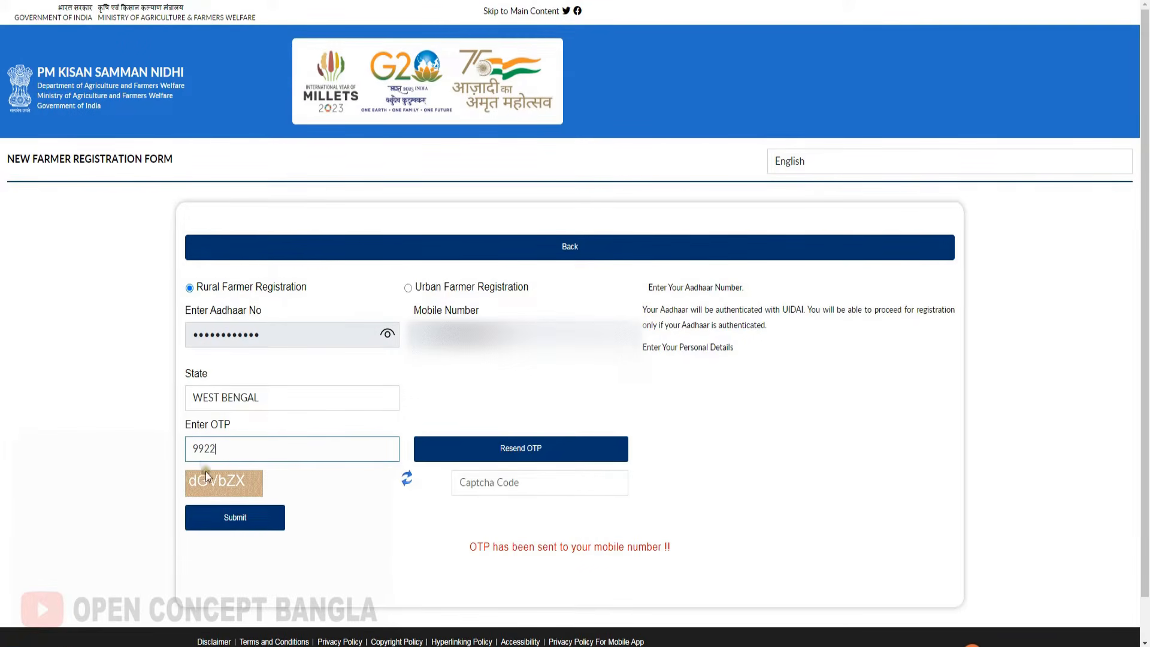
- Submit the mobile OTP with the captcha, then verify the Aadhaar OTP with consent
left_click_drag(221, 453, 180, 453)
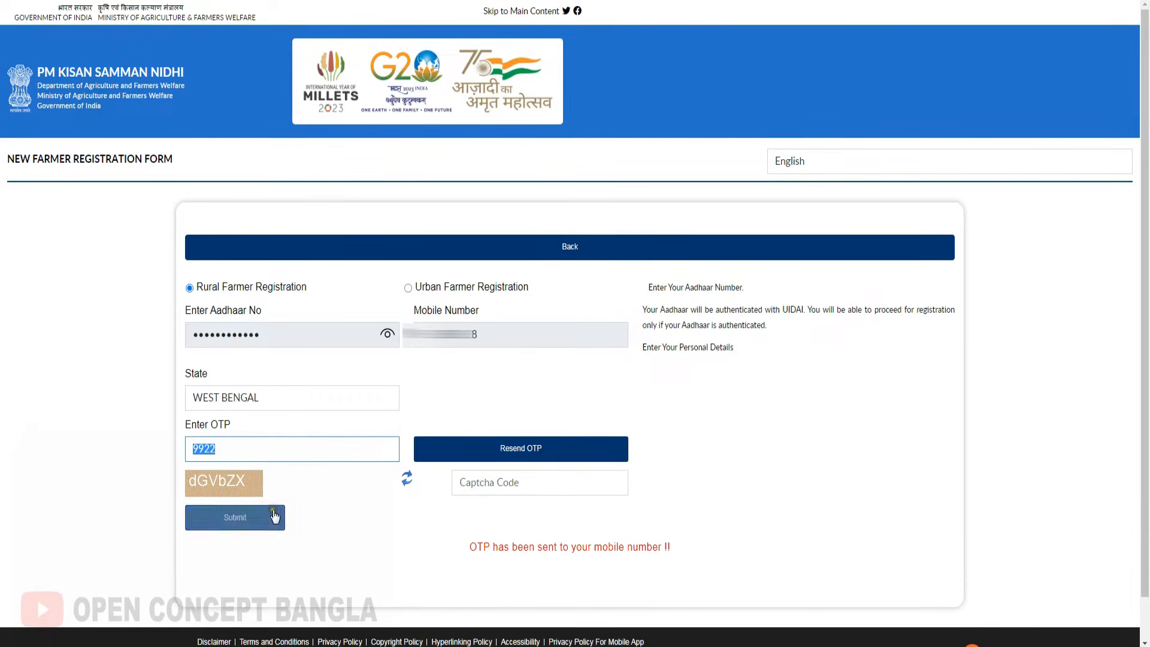
left_click(274, 516)
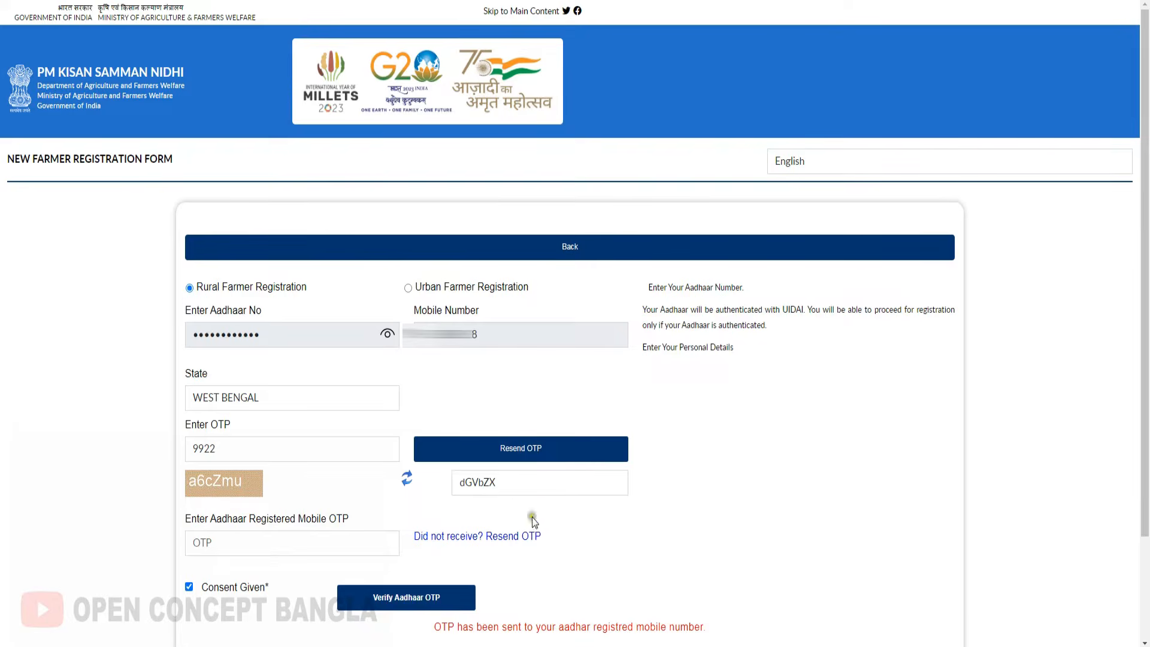
left_click(406, 608)
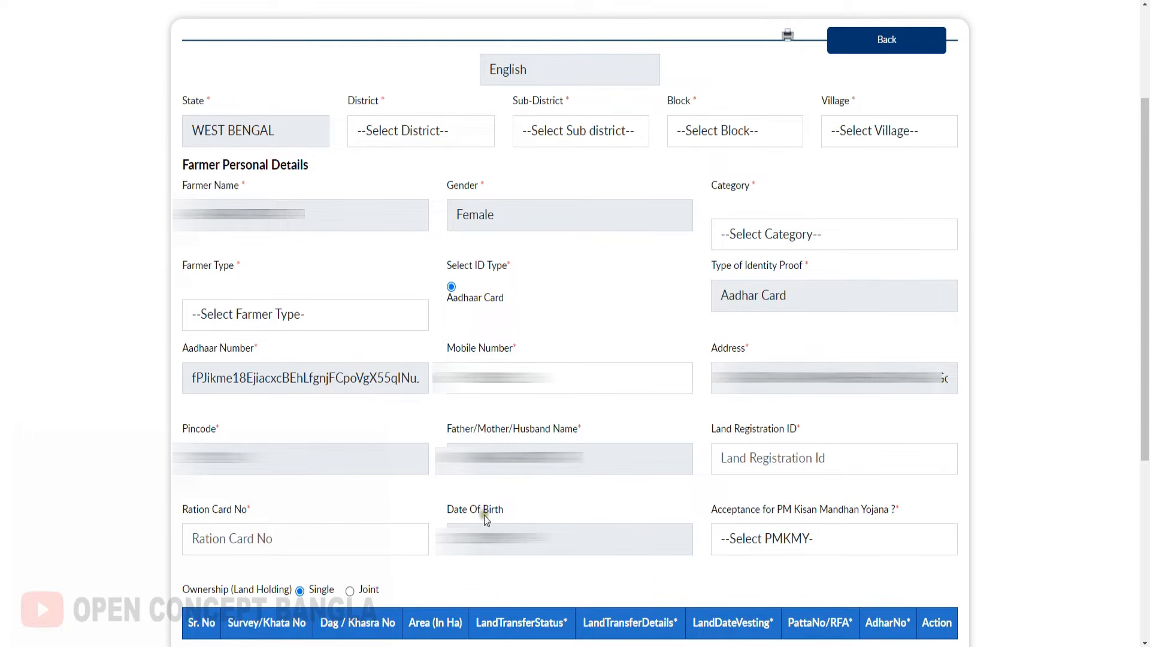
- Set district COOCHBEHAR and sub-district Mekliganj, then pick the village
left_click(401, 136)
left_click(397, 249)
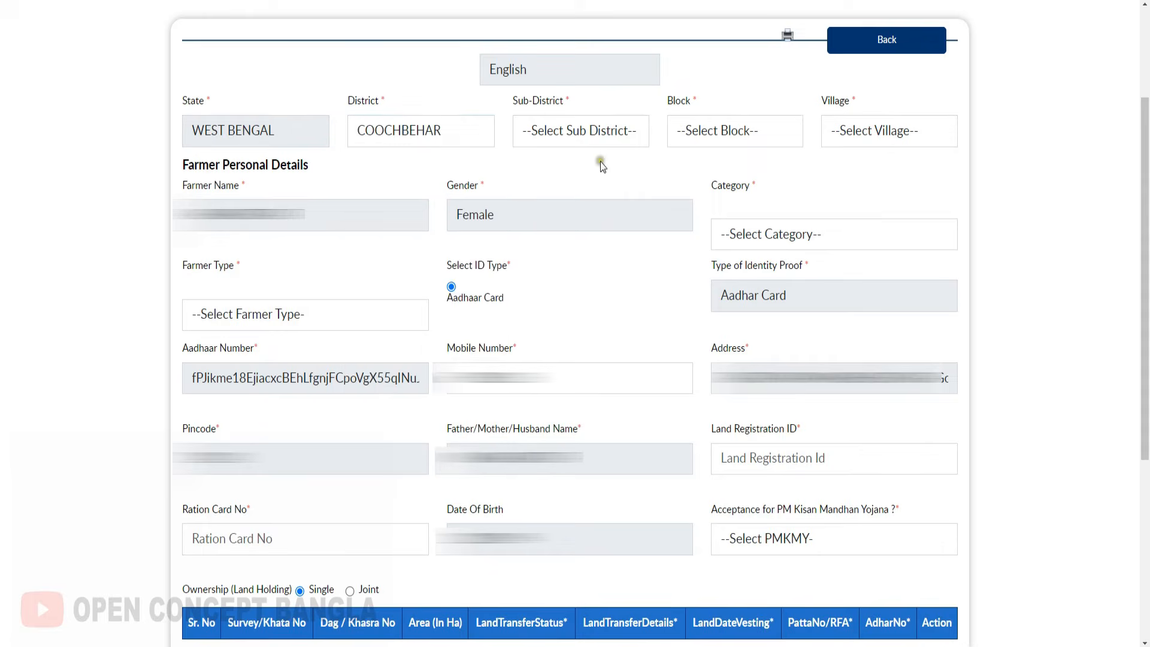
left_click(561, 138)
left_click(640, 329)
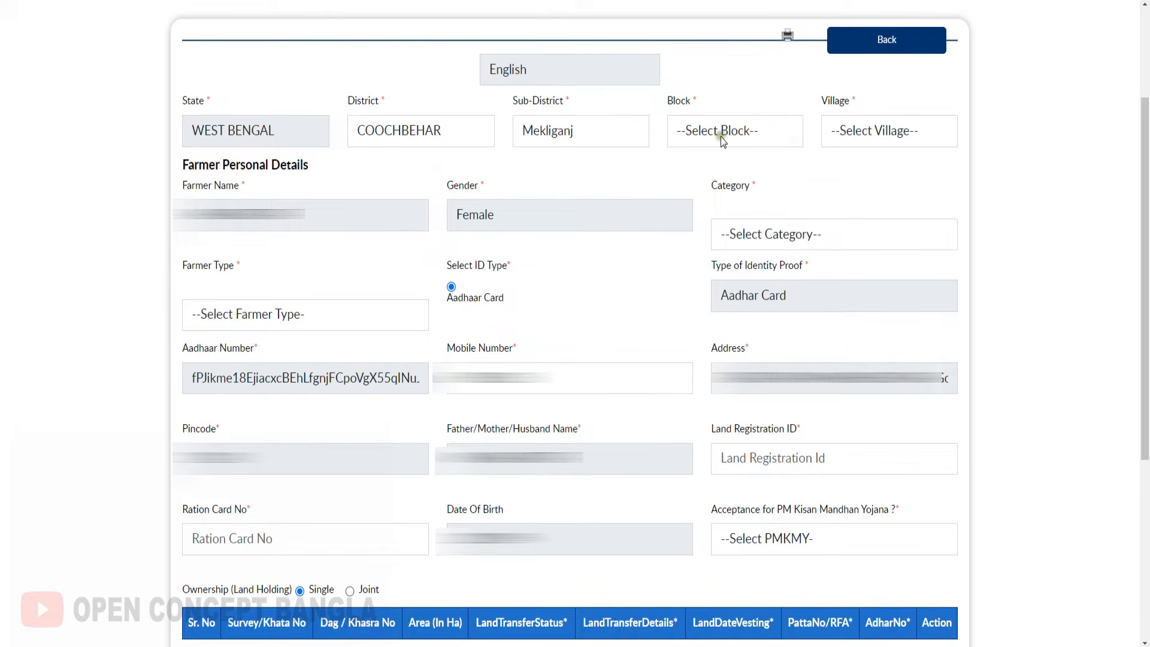
left_click(931, 132)
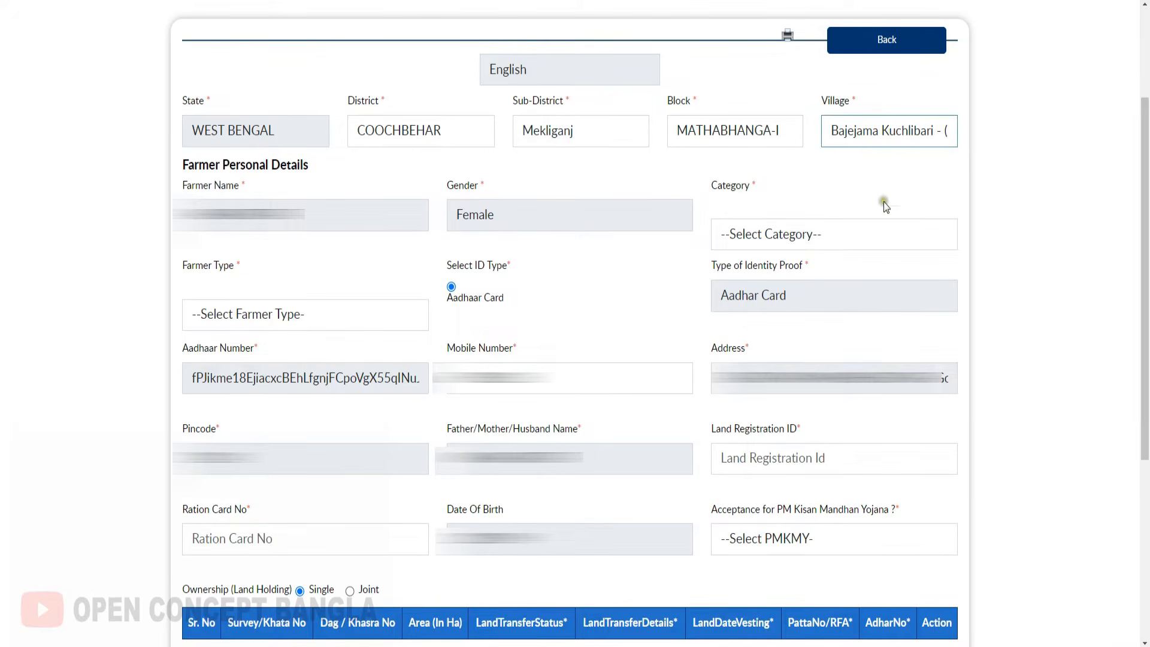
- Set the category to General/Others and the farmer type to others
left_click(756, 241)
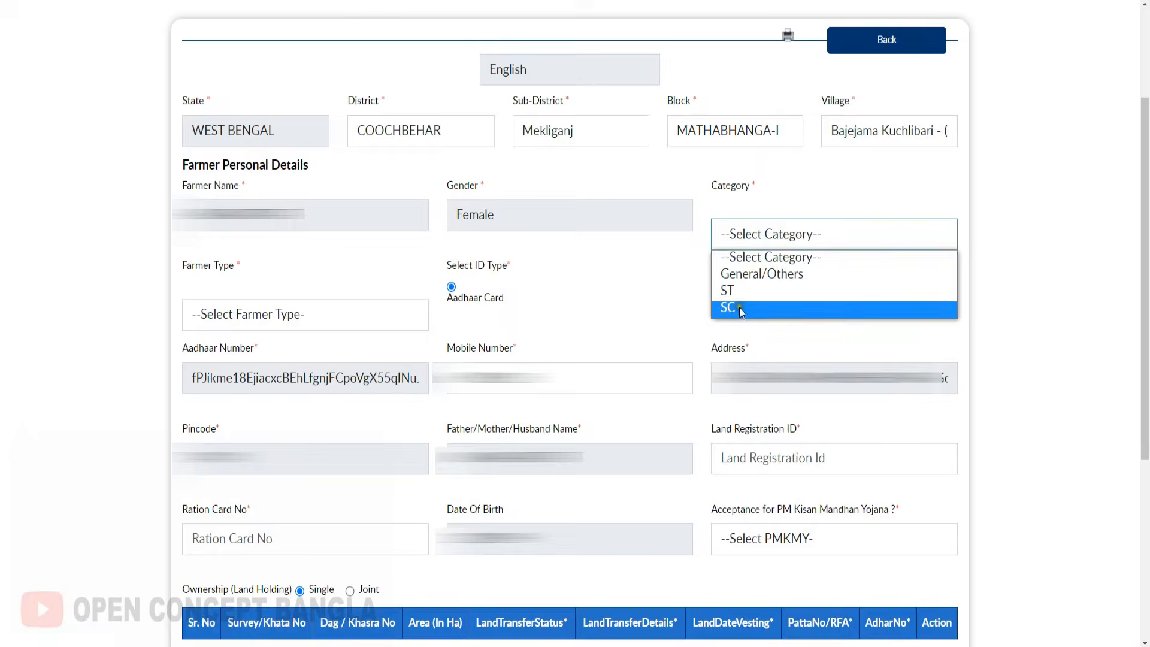
left_click(762, 274)
left_click(237, 319)
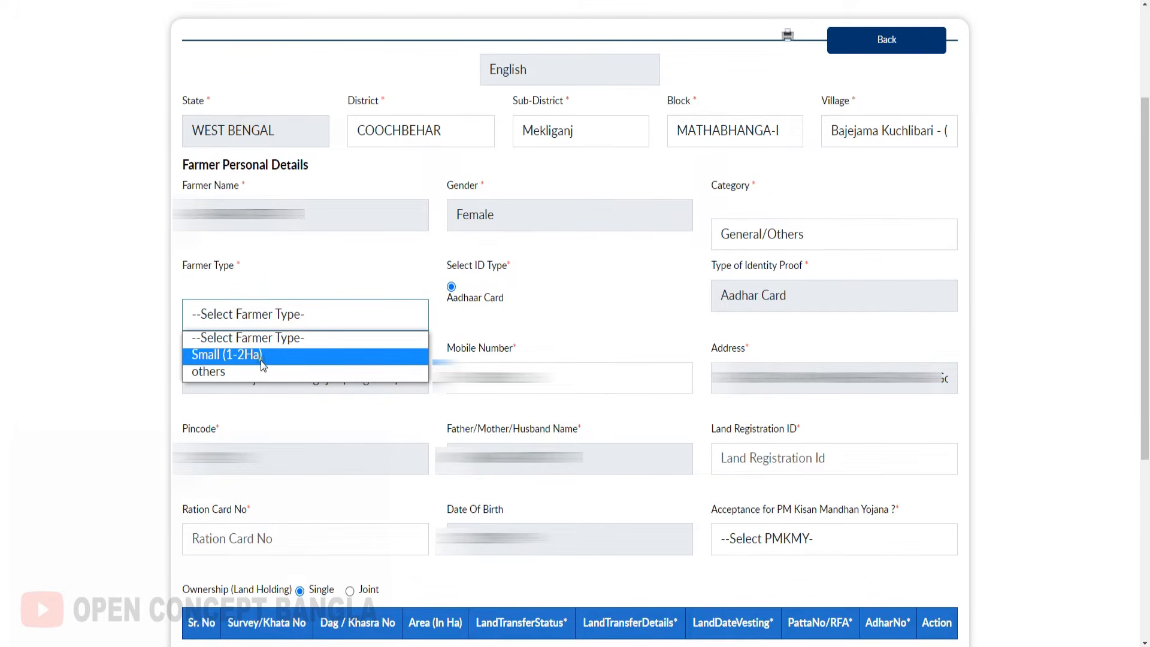
left_click(204, 374)
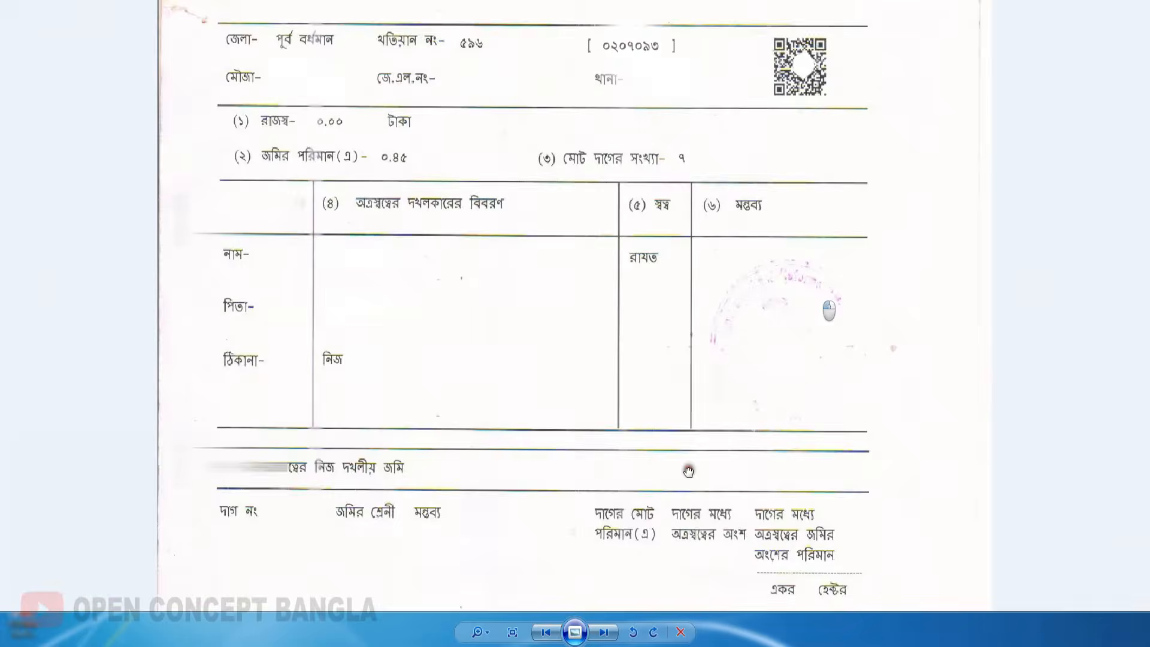
scroll(620, 210, "up", 3)
left_click_drag(620, 211, 593, 531)
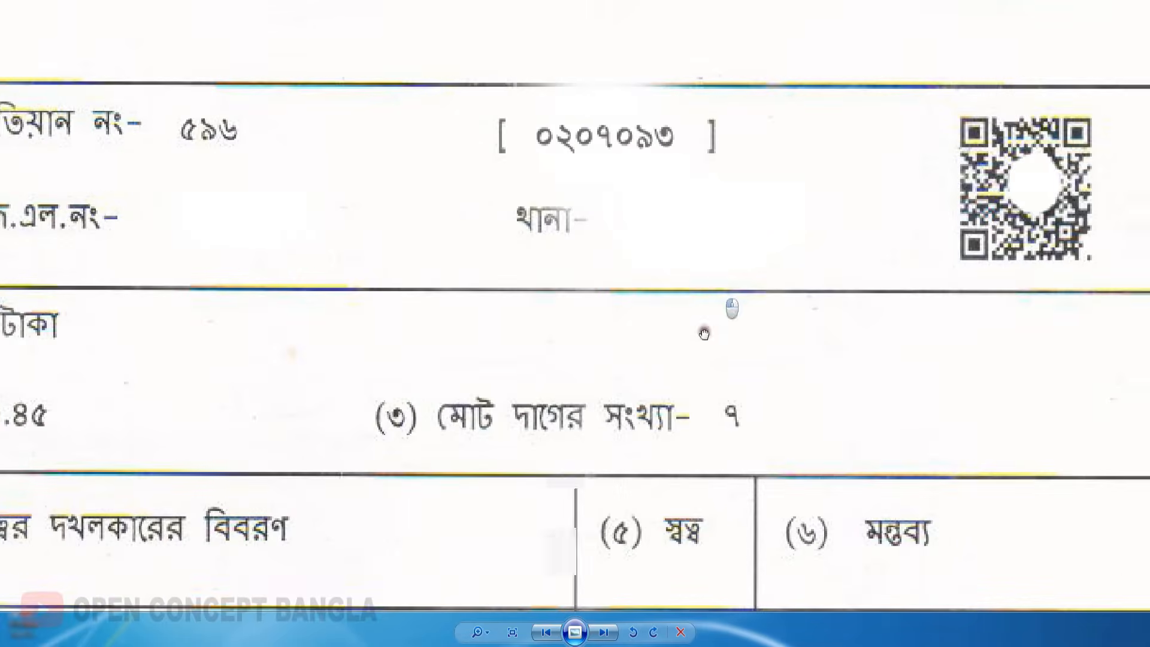
scroll(624, 242, "down", 2)
scroll(517, 233, "down", 1)
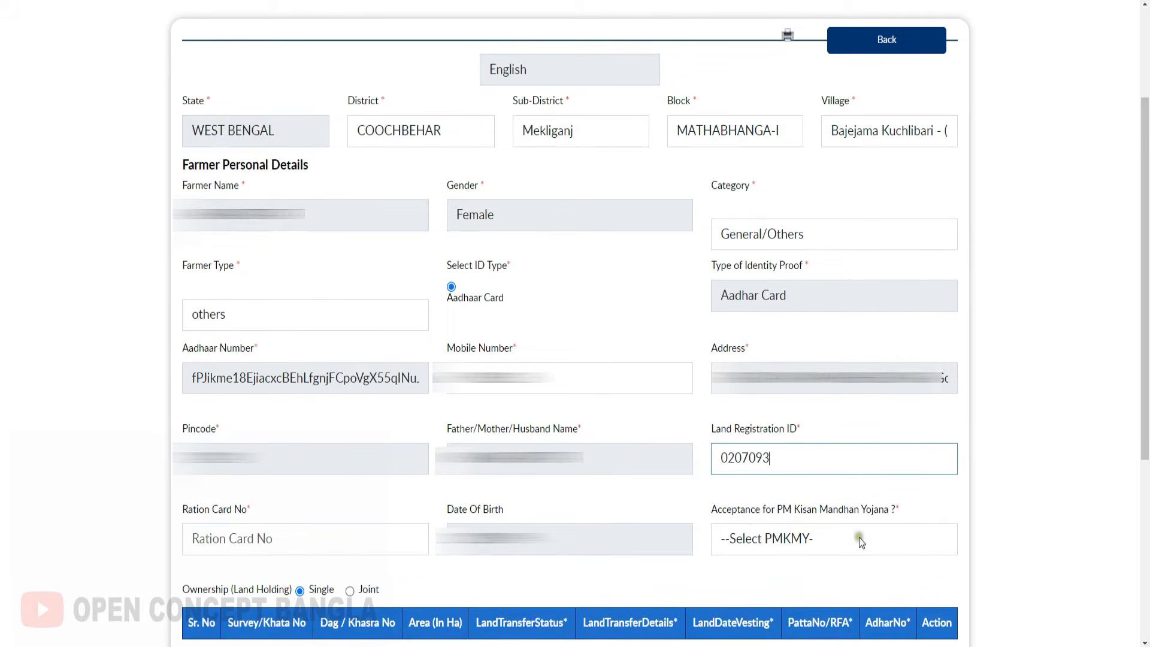
- Answer No for PM Kisan Mandhan Yojana
left_click(769, 541)
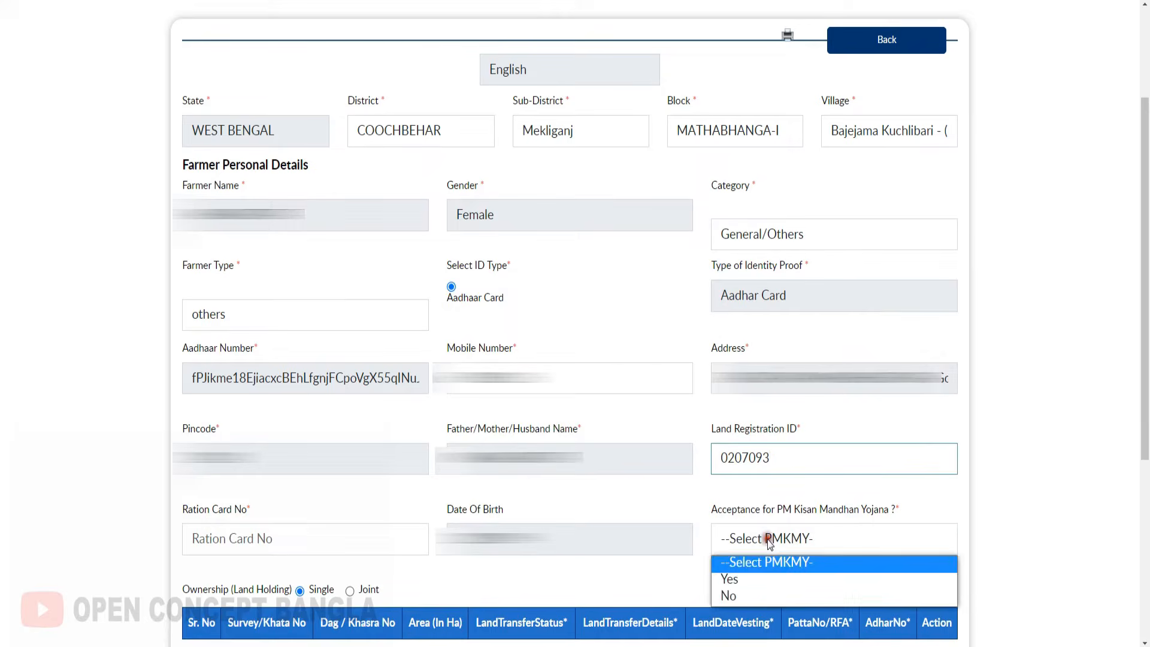
left_click(752, 597)
scroll(444, 321, "down", 5)
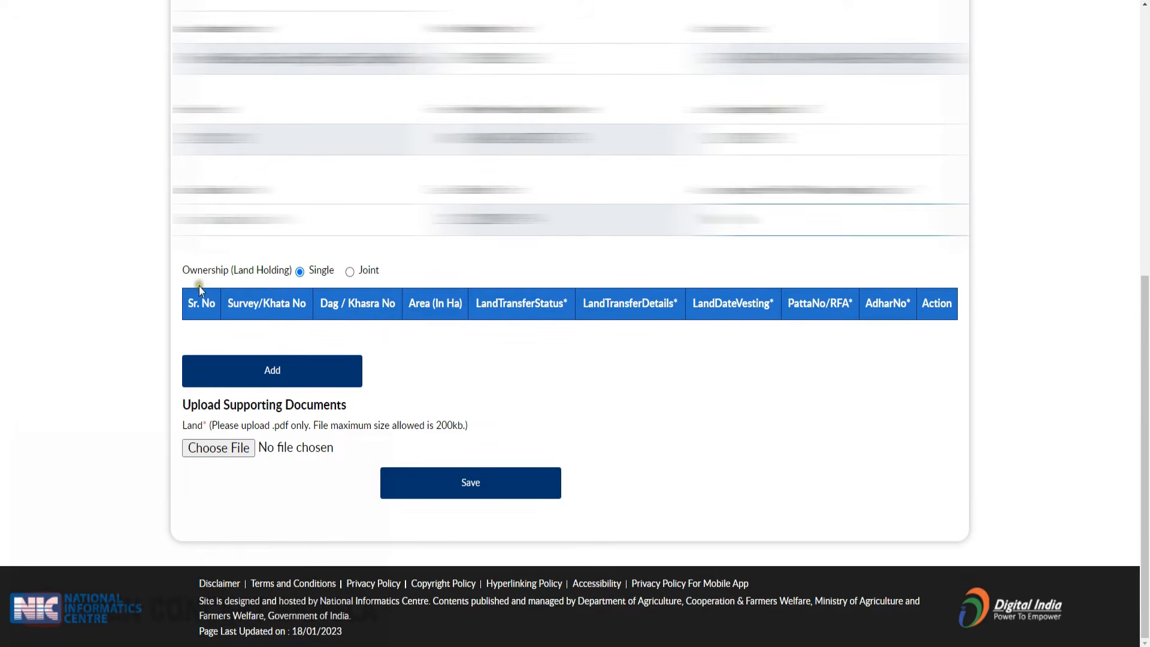
- Set single ownership, open the Add land detail form, and pan the scan toward the plot table
left_click_drag(176, 271, 284, 279)
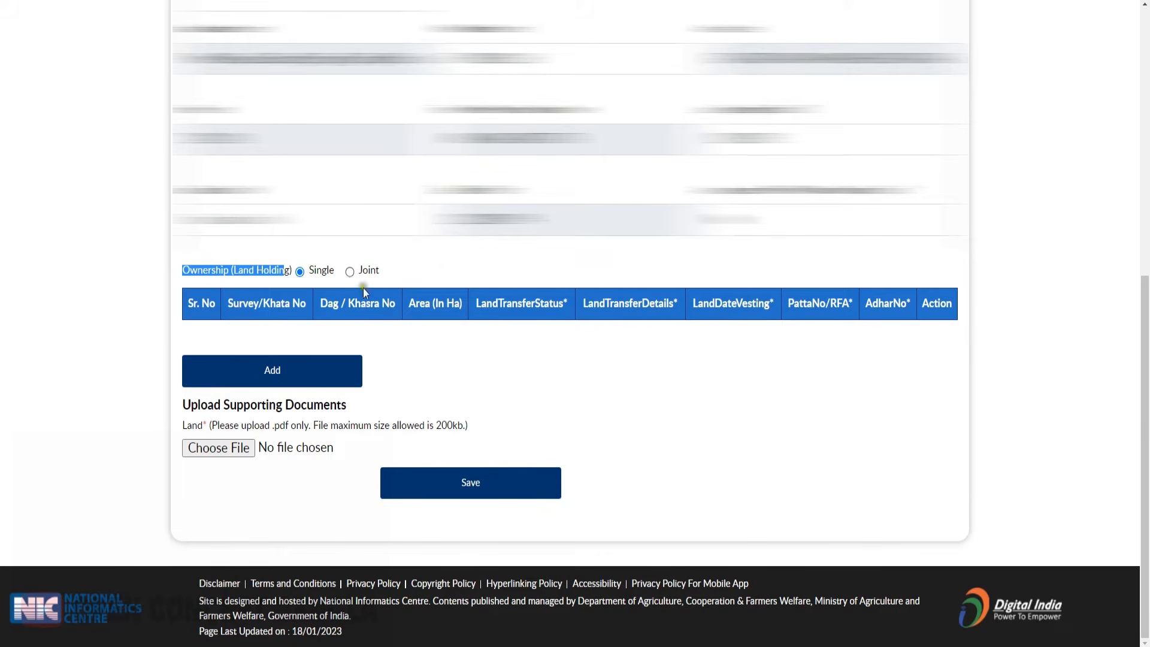
left_click(286, 380)
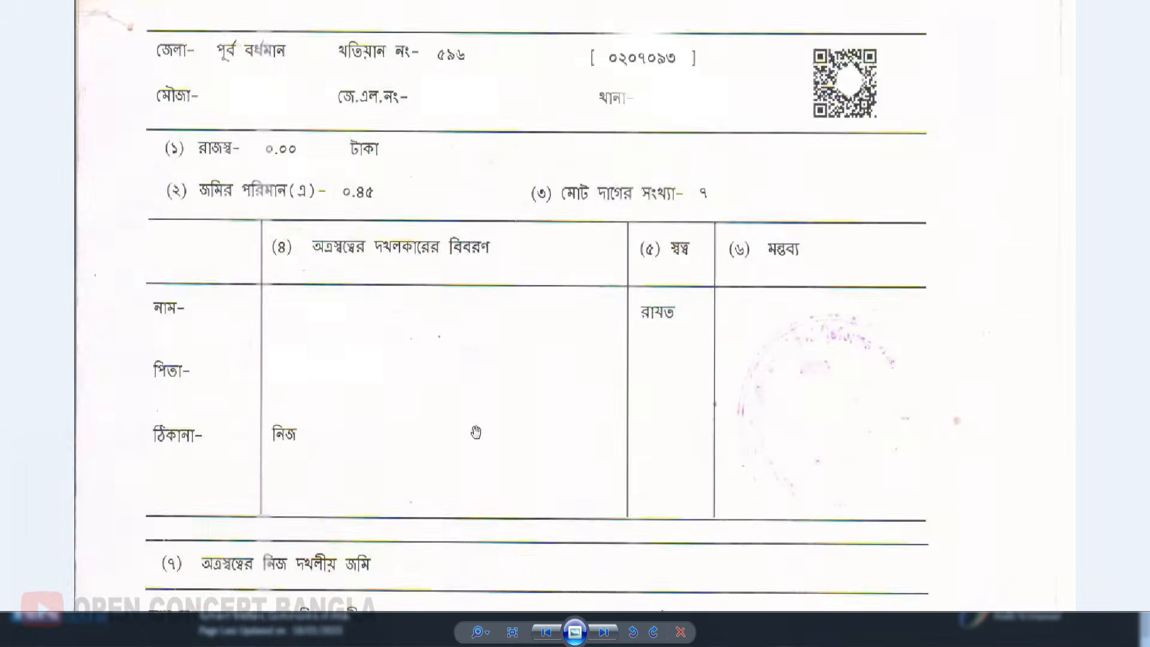
left_click_drag(479, 517, 476, 227)
left_click_drag(500, 454, 517, 260)
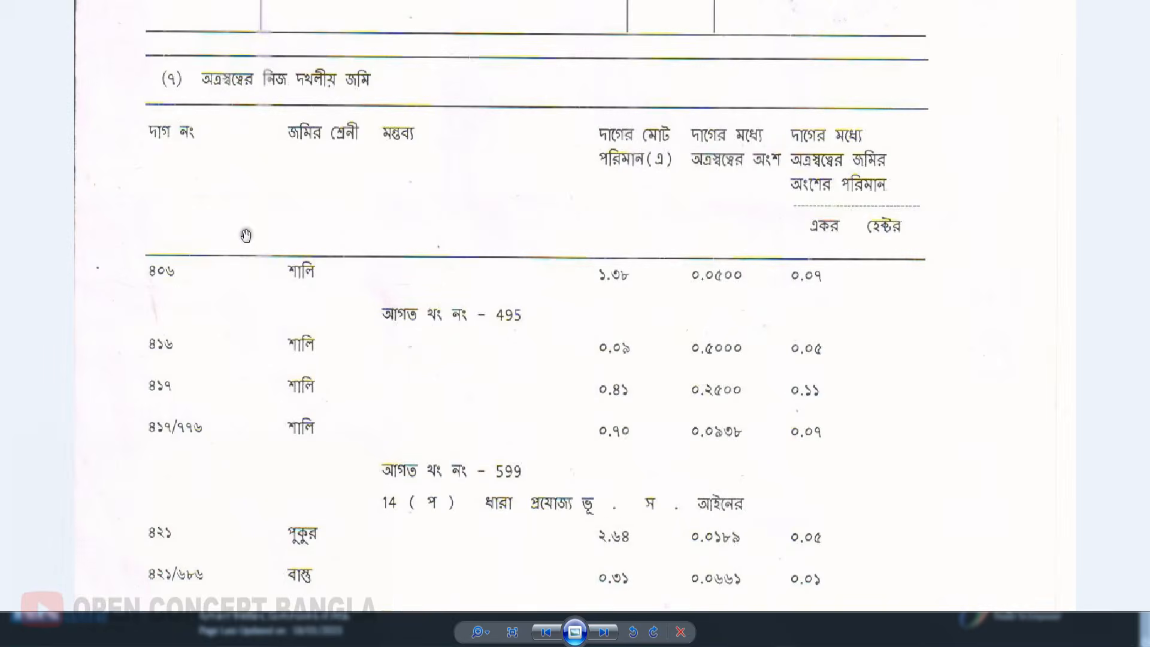
- Drag the land record scan up to show the dag number and land area table
left_click_drag(373, 411, 376, 262)
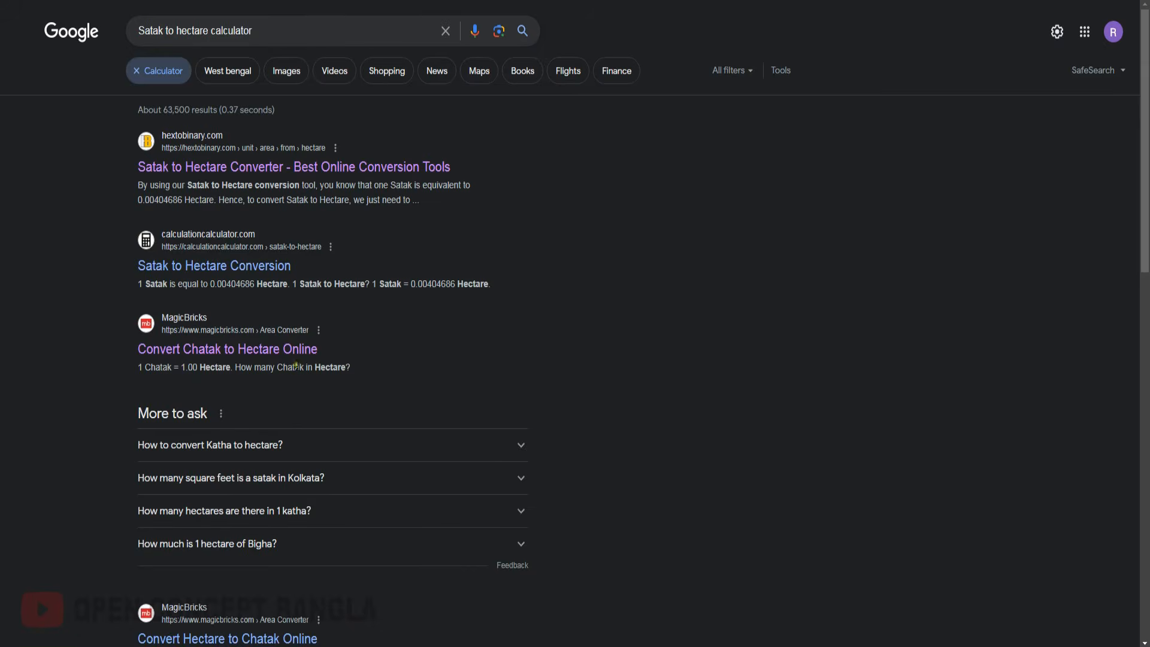
- Convert 39 Satak to hectares (0.1578 ha) with an online Satak-to-Hectare calculator
left_click(283, 273)
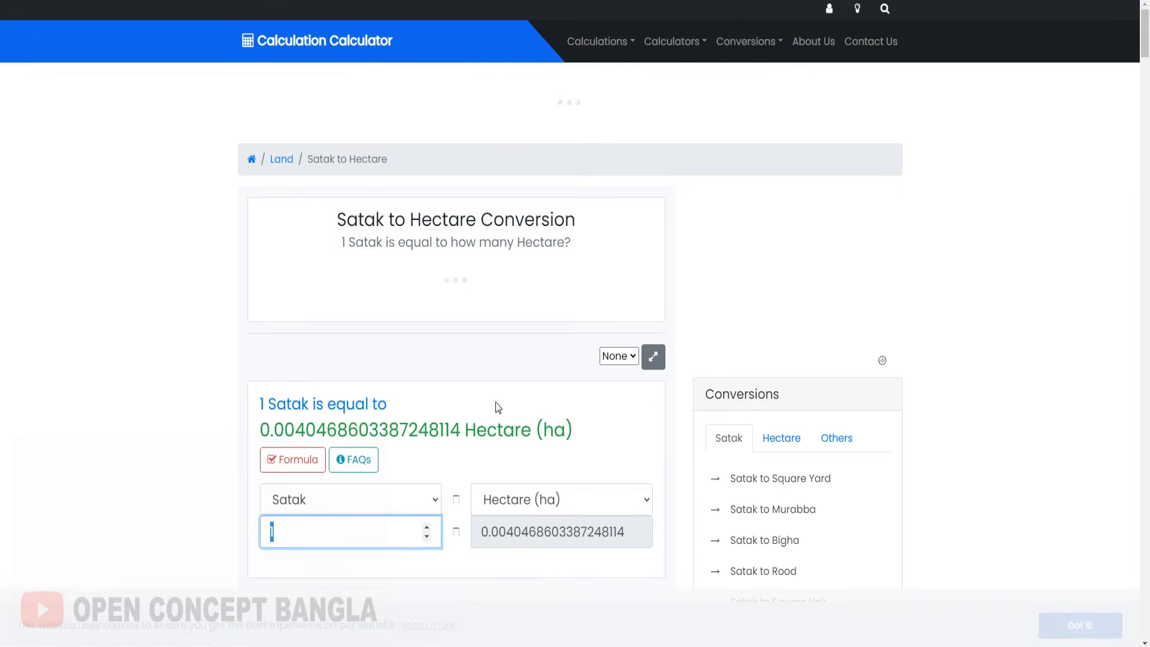
type("39")
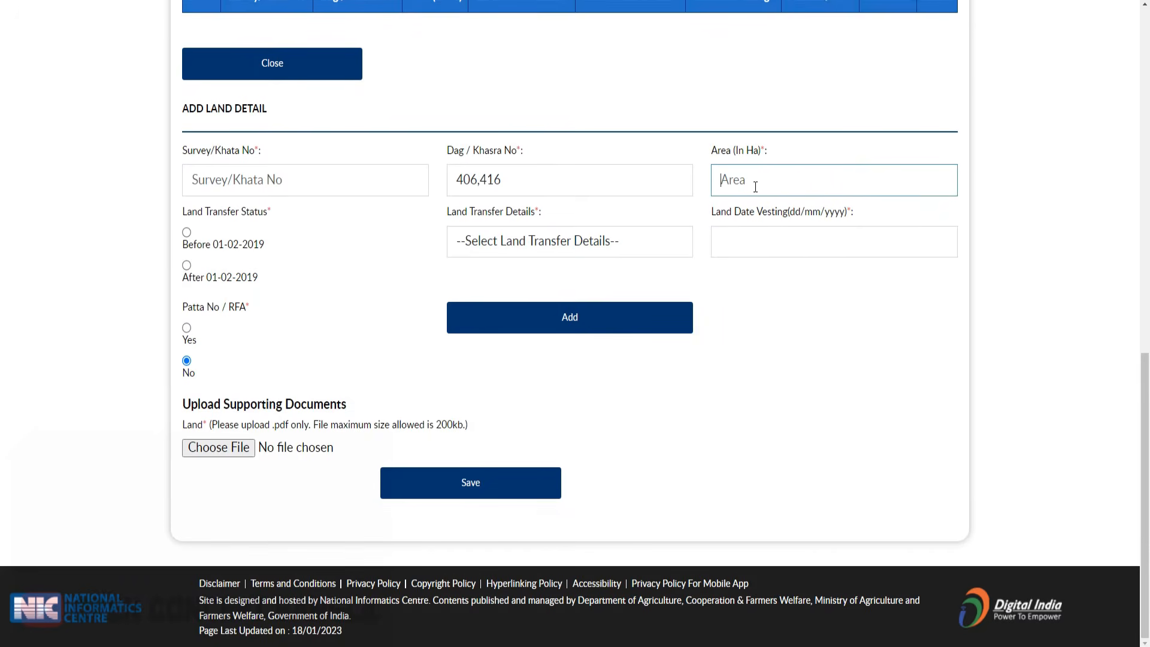
- Enter area 0.15, mark it transferred after 01-02-2019, and set the reason to Purchase of Land
type("0.15")
left_click(296, 290)
left_click(186, 265)
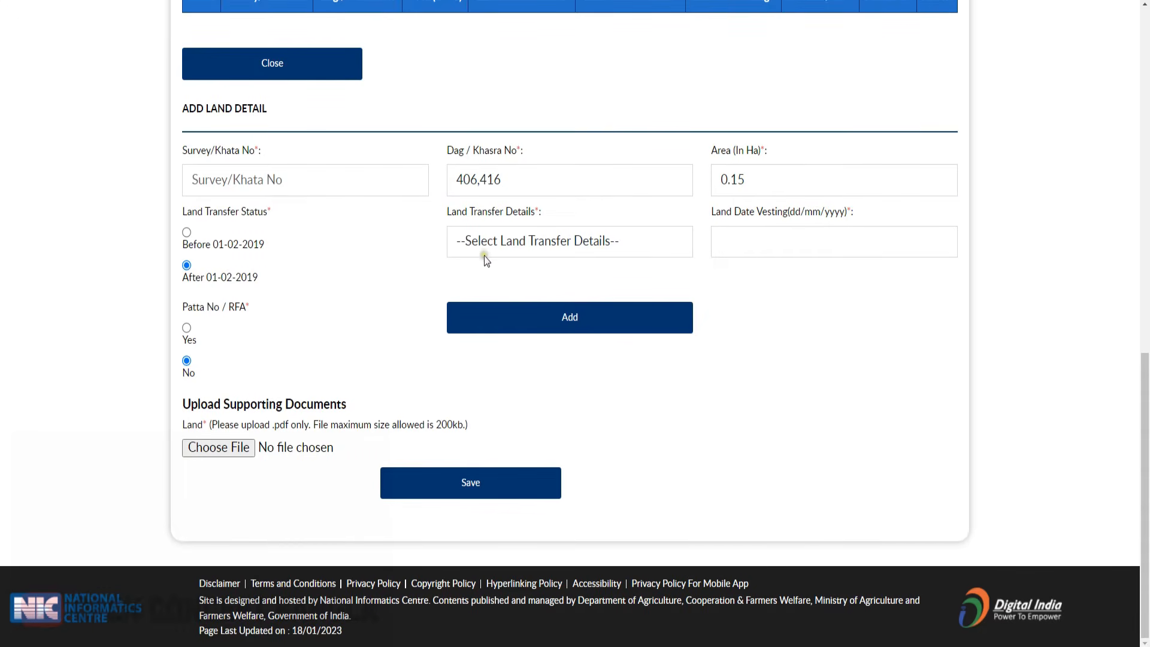
left_click(530, 238)
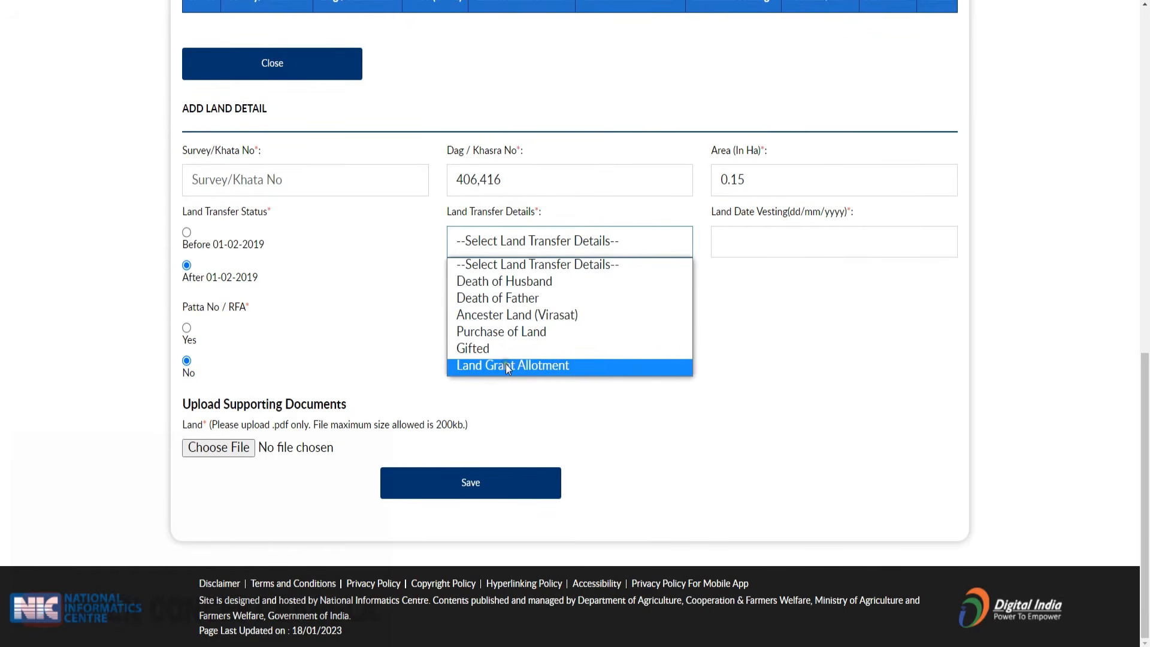
left_click(521, 308)
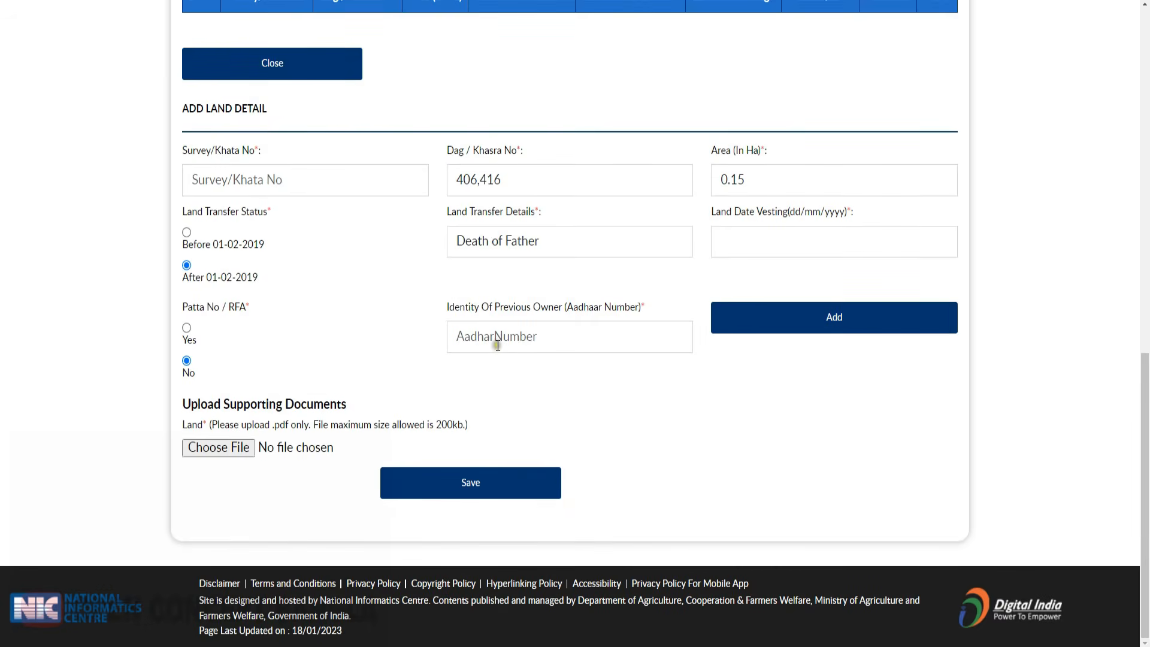
left_click(602, 248)
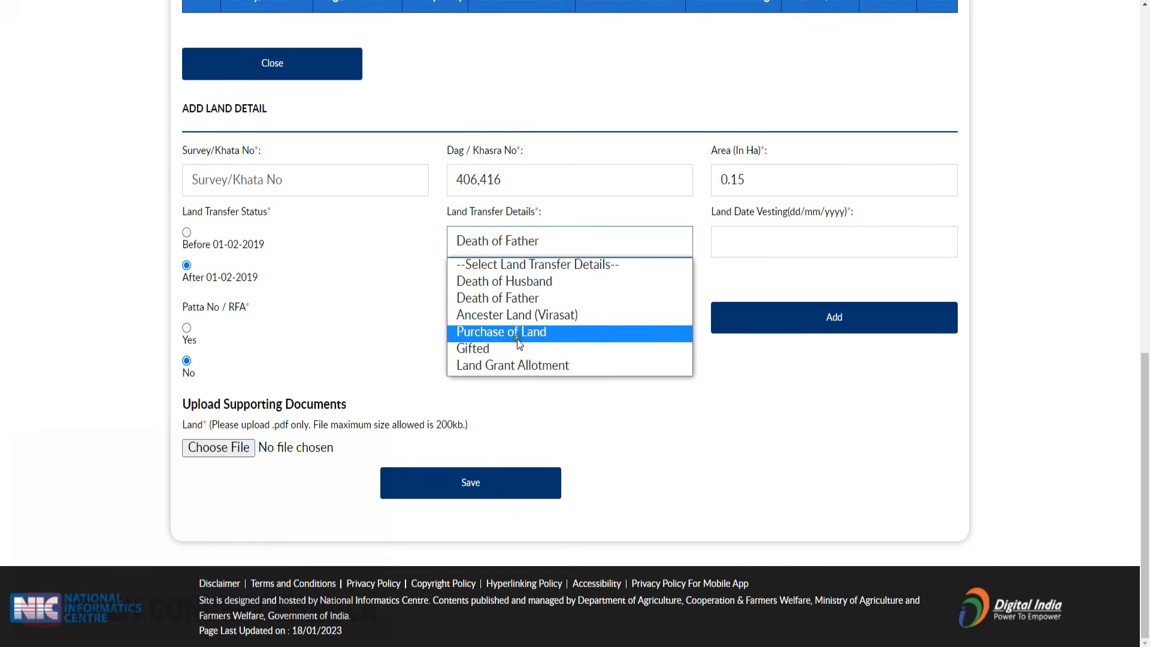
left_click(514, 336)
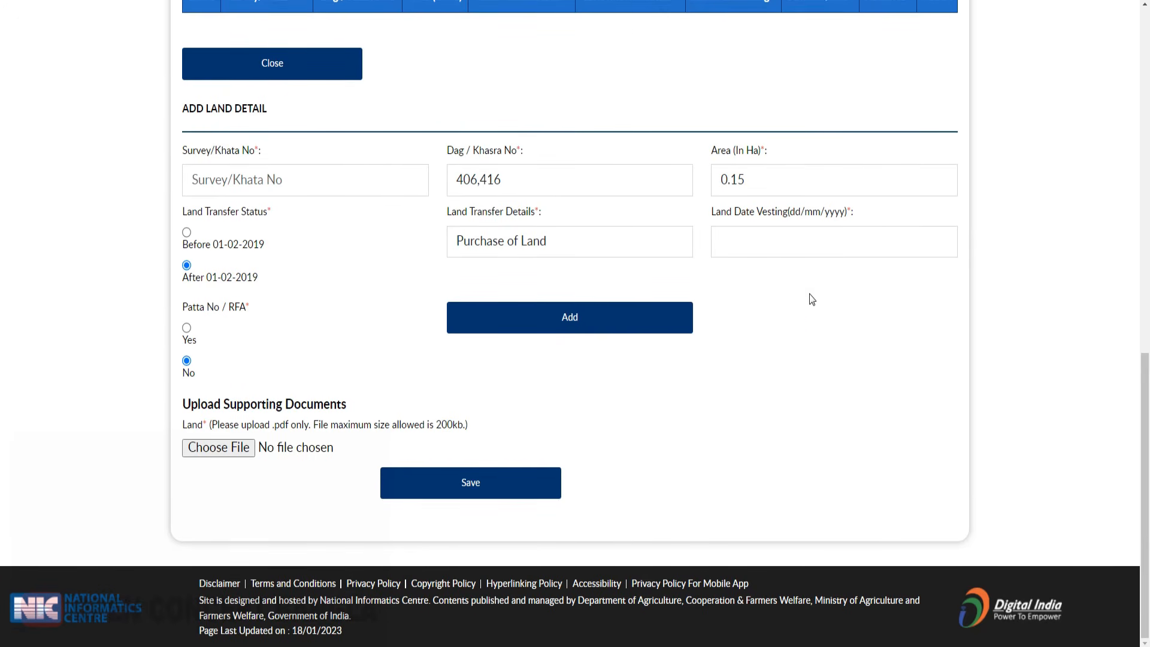
- Set the vesting date to 19/10/2010 and add the land record to the table
left_click(863, 253)
left_click(791, 246)
left_click(791, 245)
left_click(845, 284)
left_click(855, 411)
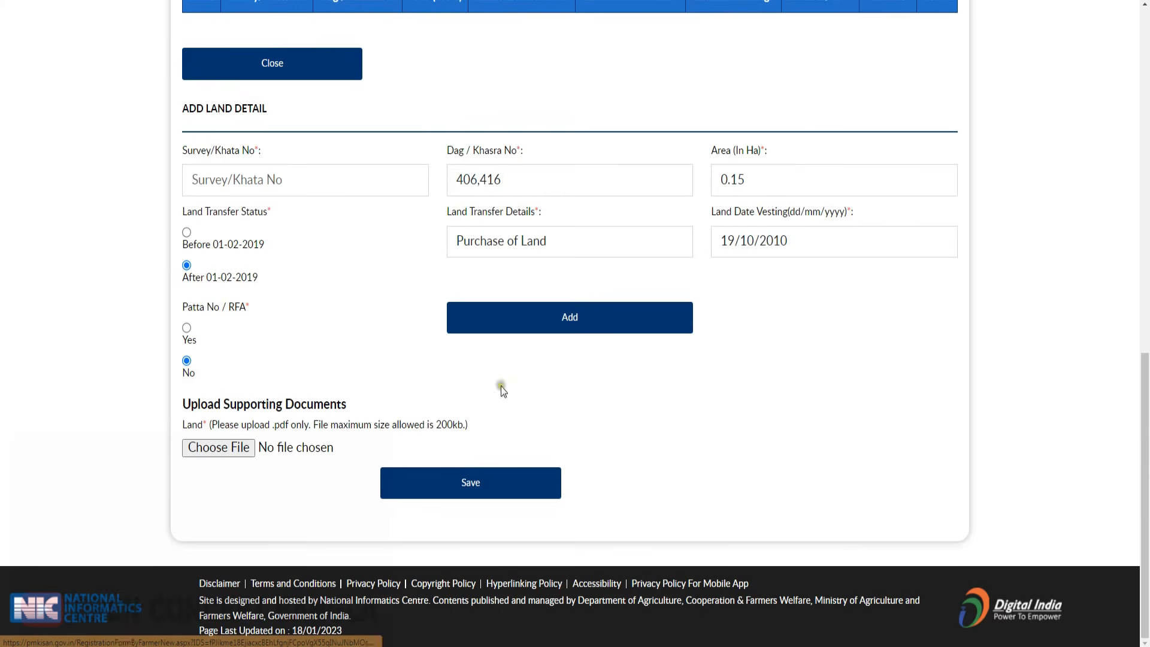
left_click(567, 327)
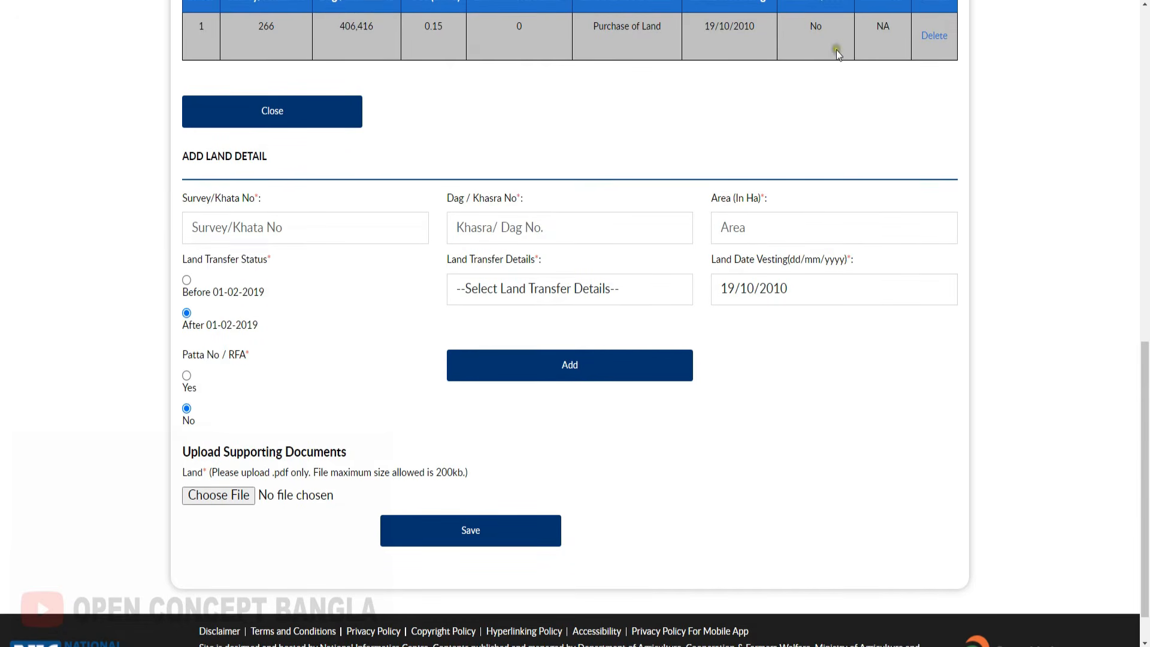
- Save the filled-in land details and open a print preview of the form page
scroll(653, 143, "up", 1)
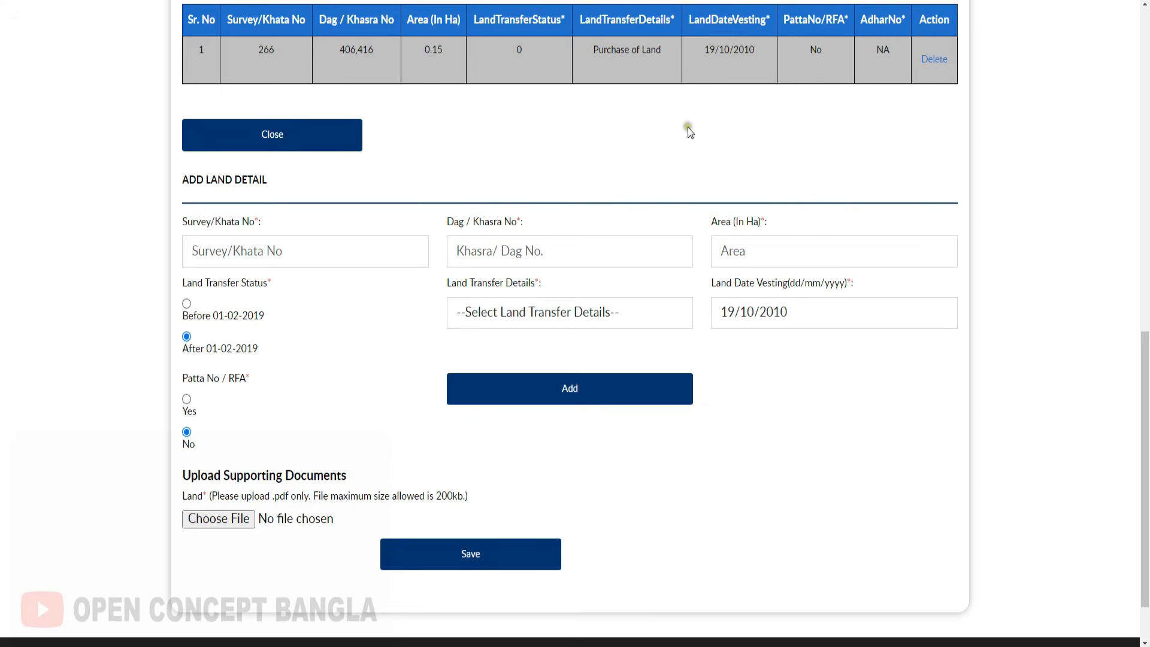
scroll(688, 127, "down", 2)
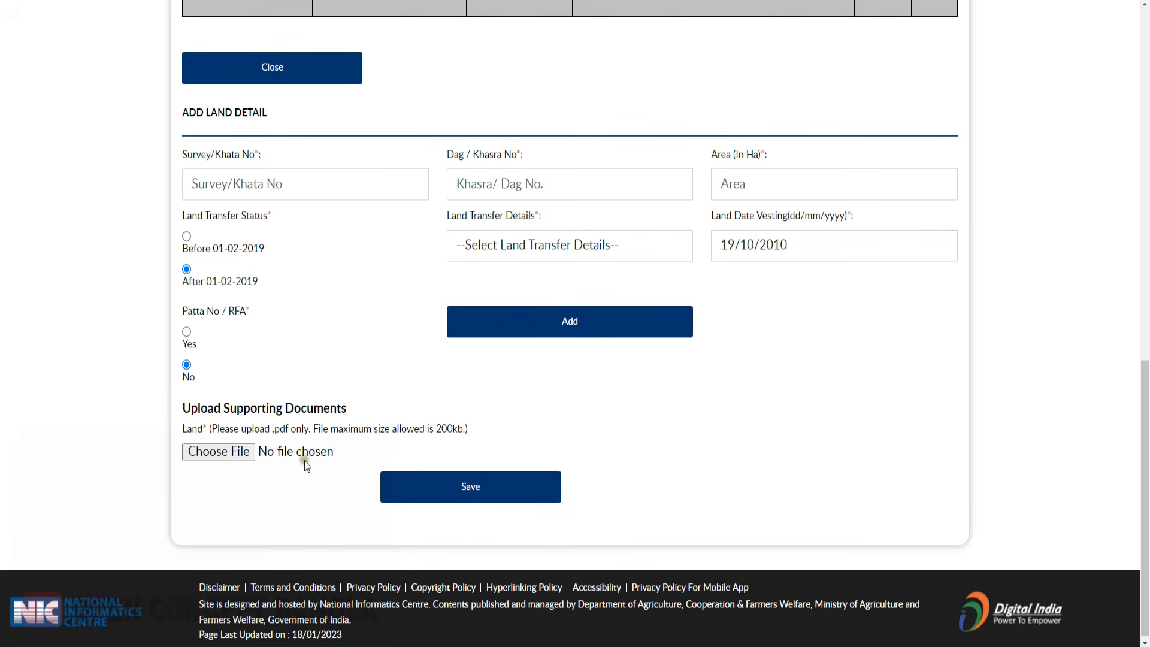
scroll(608, 503, "down", 1)
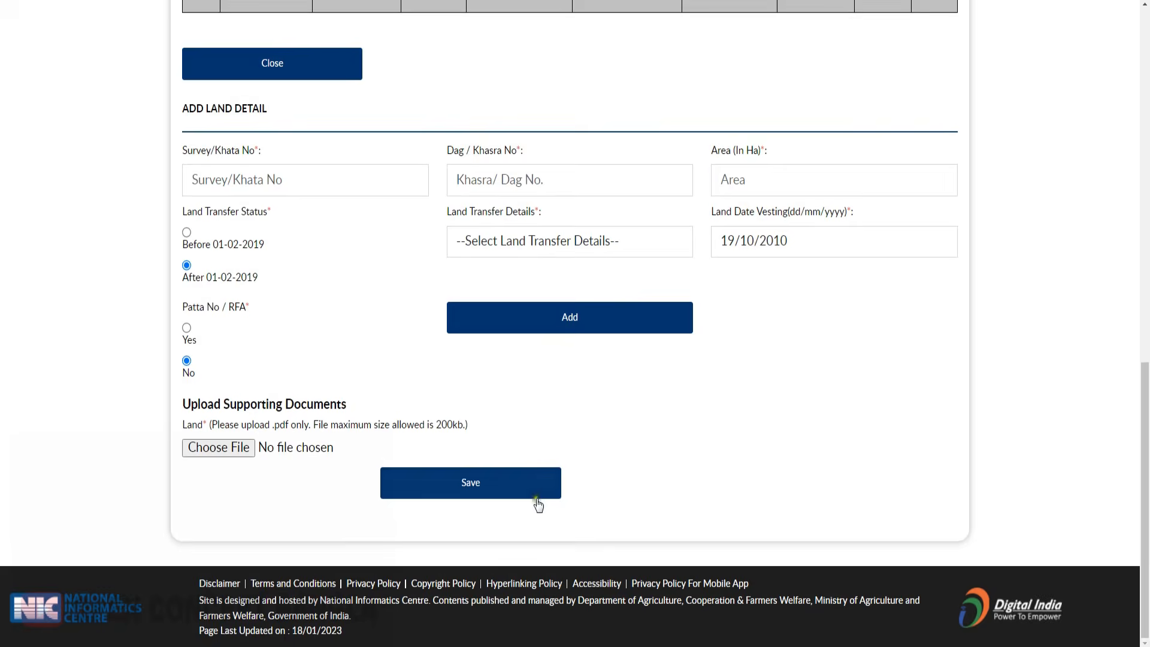
left_click(539, 505)
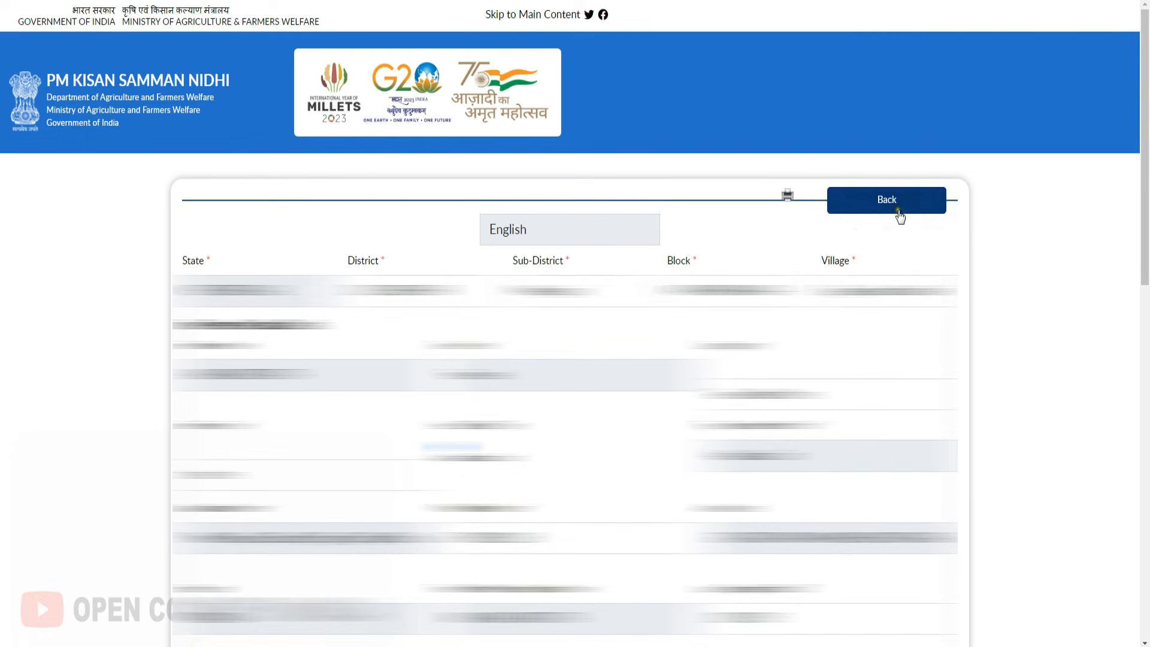
left_click(788, 196)
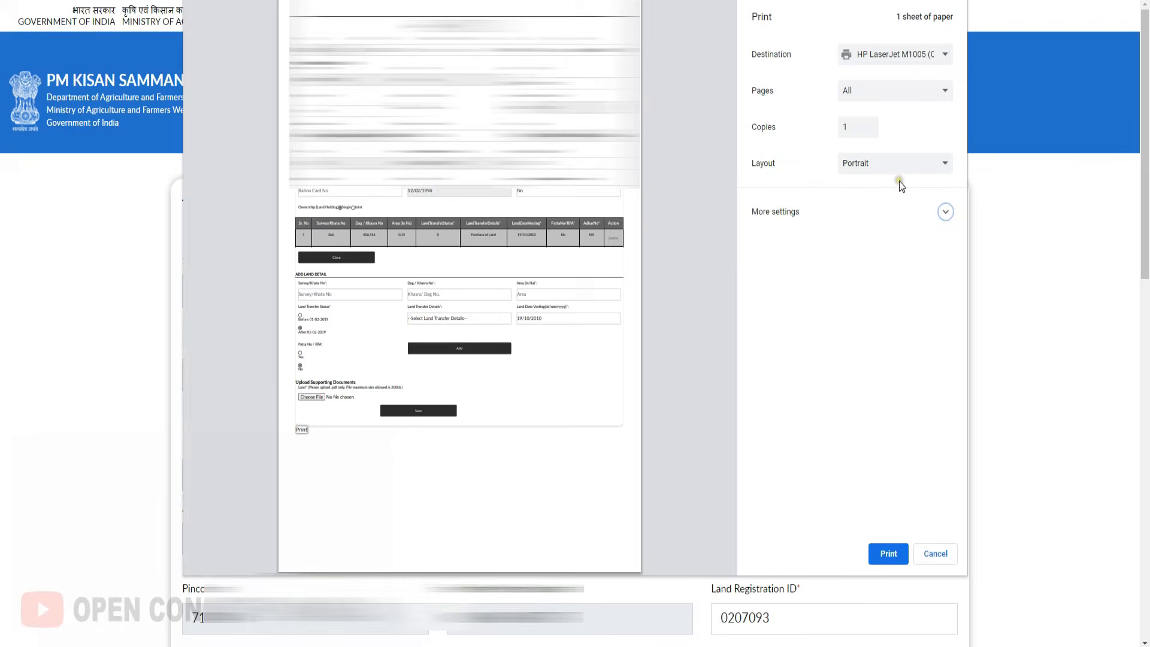
- Check that More settings keeps the Custom scale, then cancel the print preview without printing
left_click(805, 221)
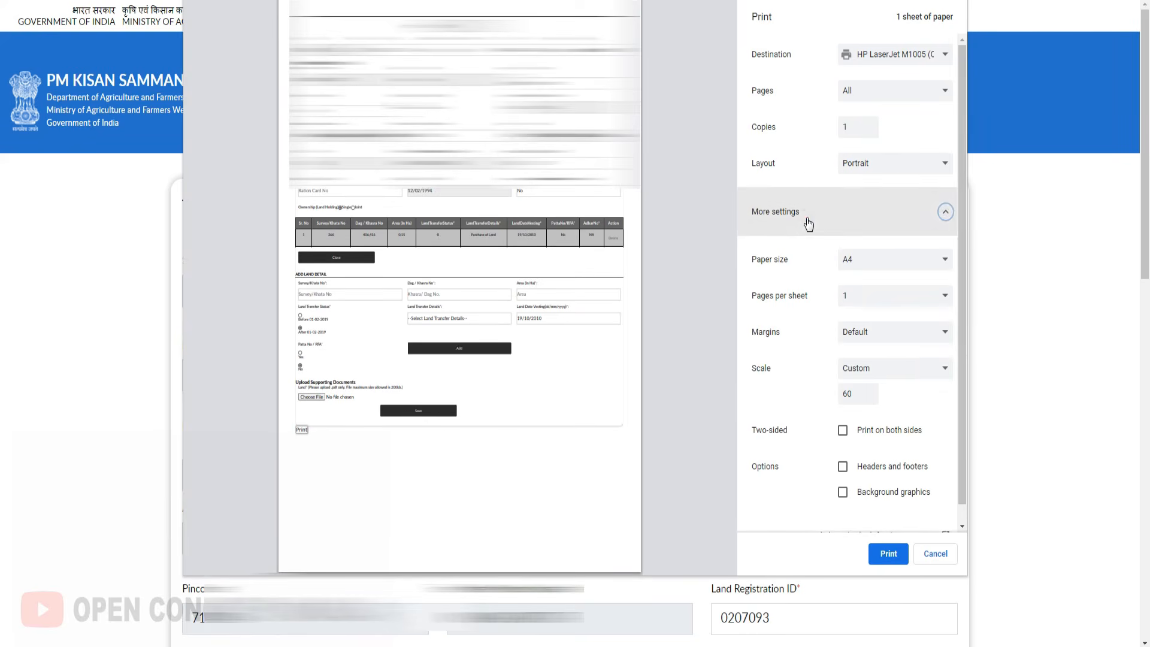
left_click(861, 372)
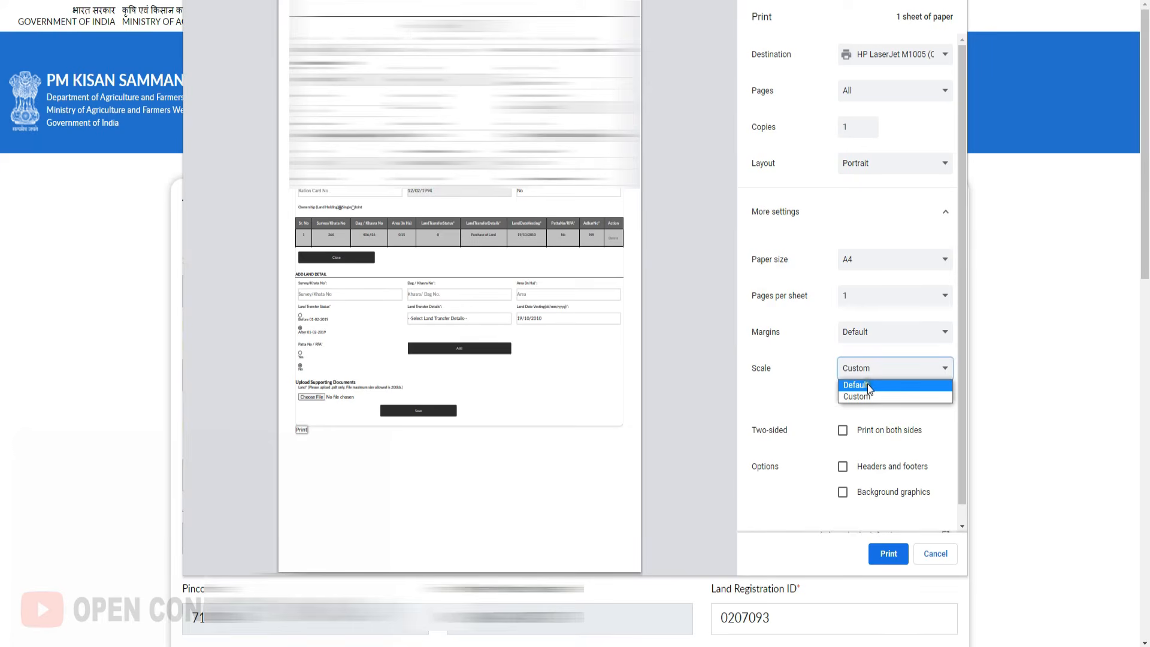
left_click(755, 387)
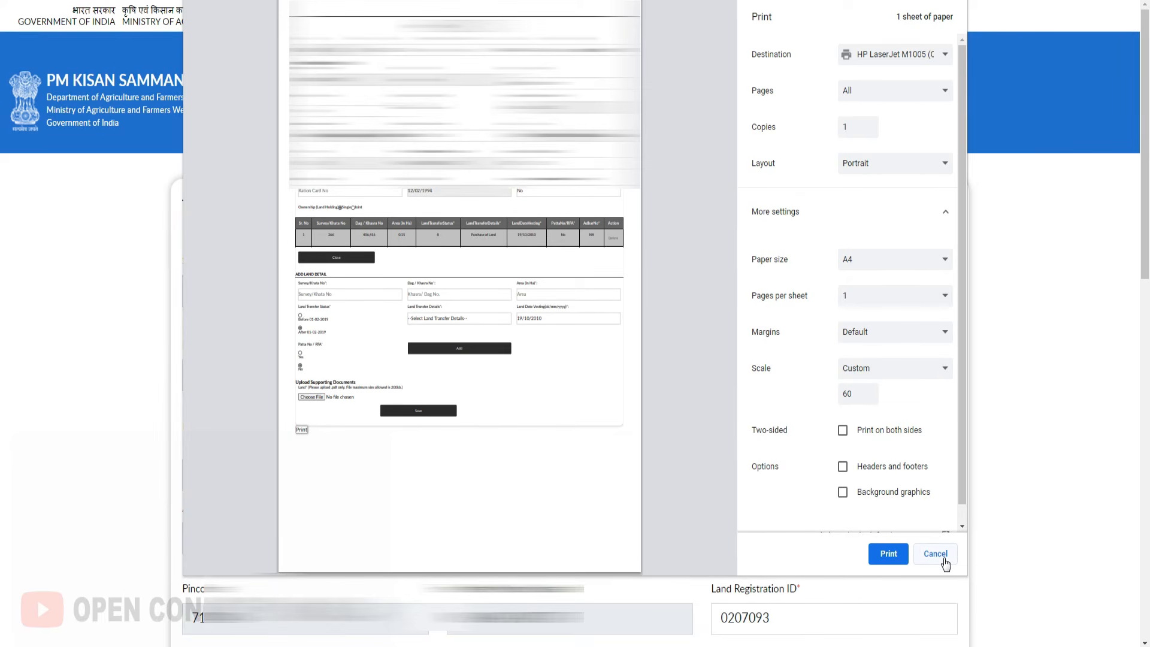
left_click(945, 562)
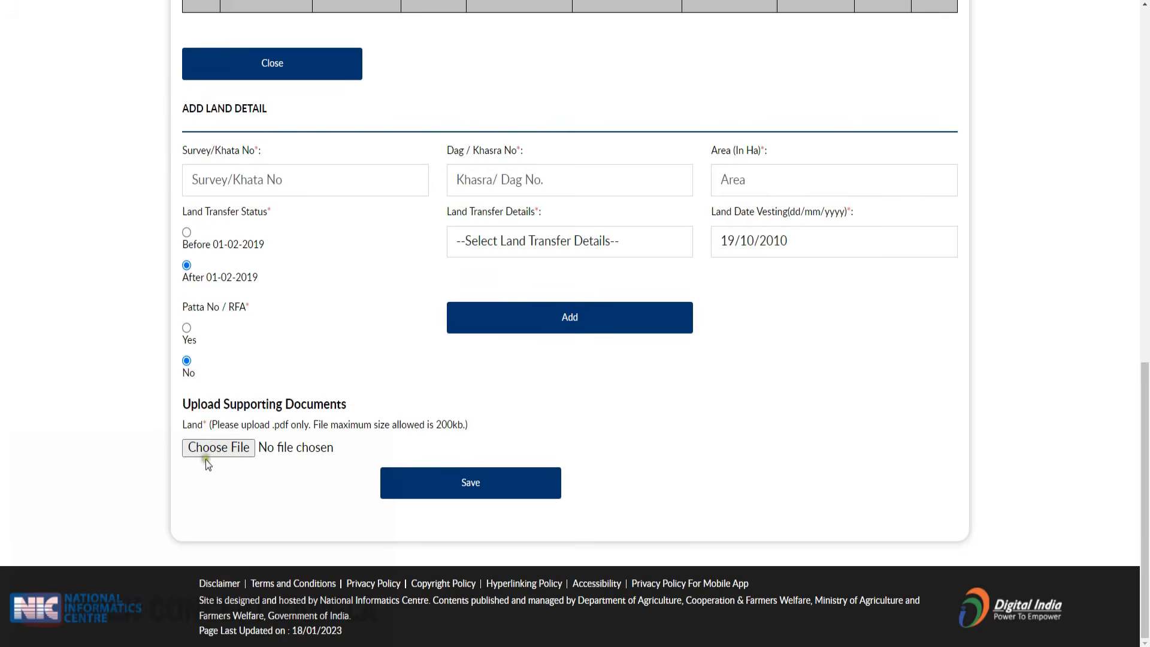
- Save the registration form, note the issued Farmer Id, and go back to the home page
left_click(476, 496)
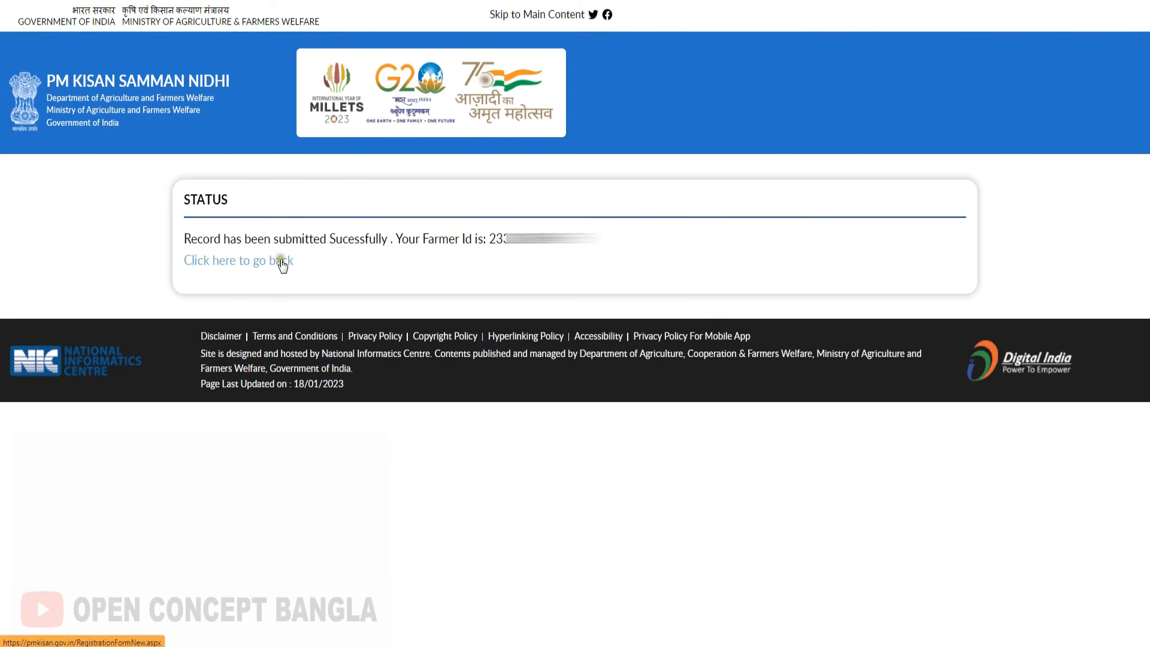
left_click(277, 269)
- Check Status of Self Registered Farmer and highlight 'Pending for approval at Sub-District/Block Level'
scroll(920, 371, "down", 5)
scroll(920, 371, "down", 2)
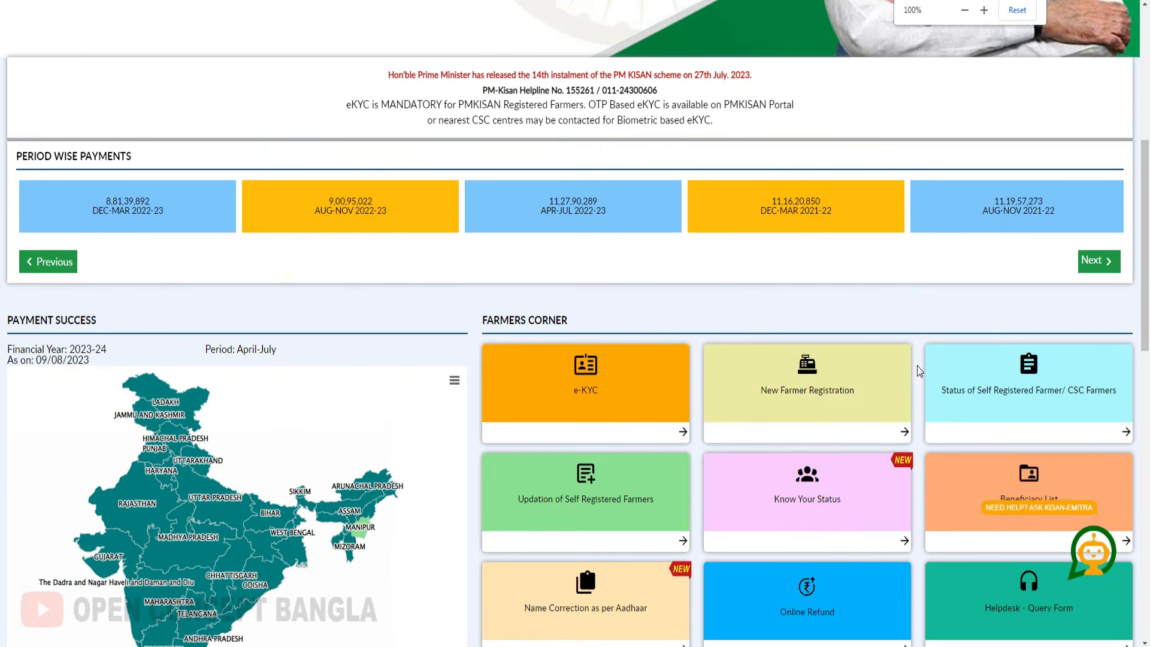
scroll(934, 359, "down", 3)
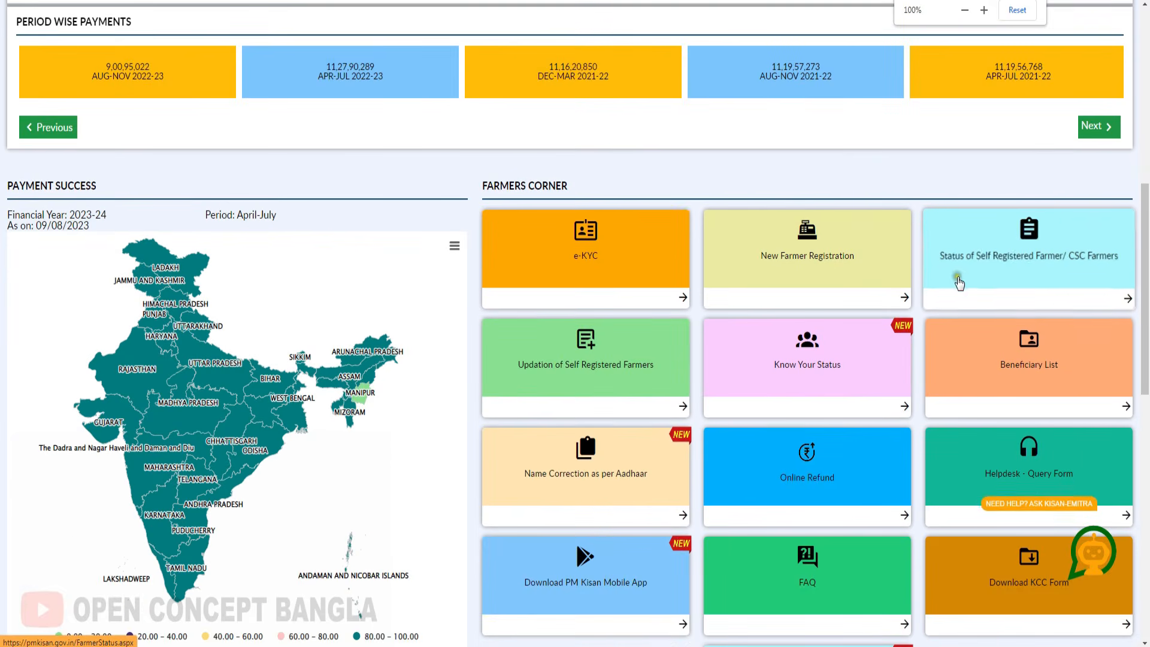
left_click(1029, 240)
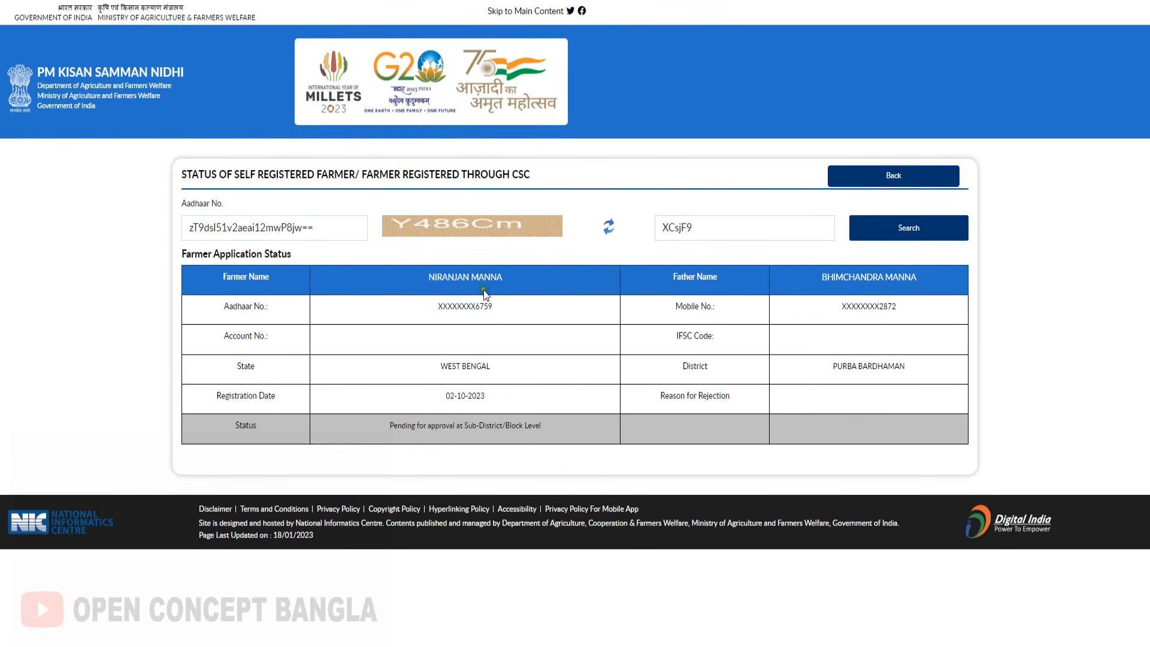
left_click_drag(388, 426, 542, 426)
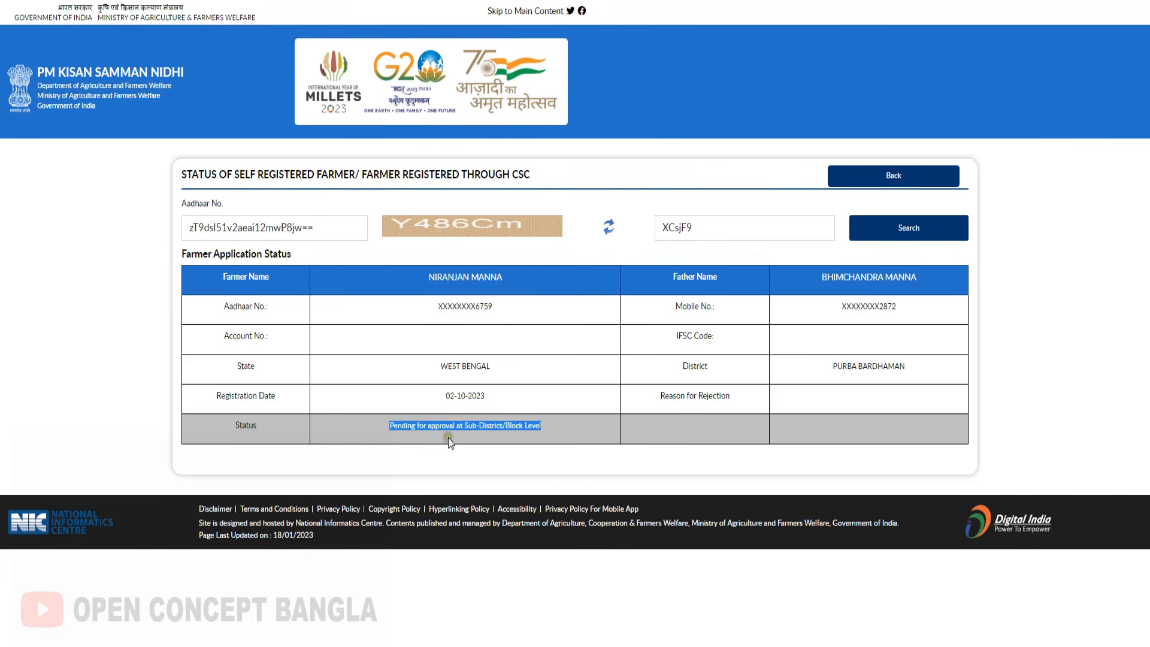